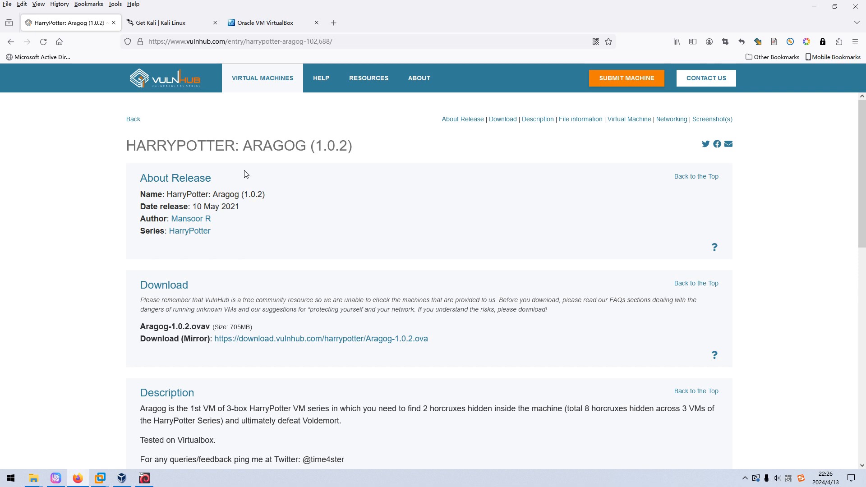
Step: Look over the VirtualBox home page, Kali's pre-built virtual machine images and the HarryPotter: Aragog download page
{"action": "left_click", "coordinate": [282, 24]}
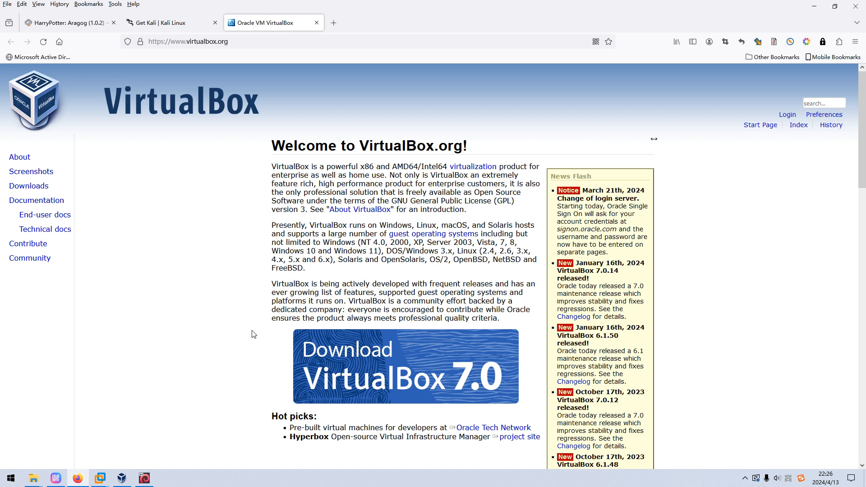
{"action": "left_click", "coordinate": [176, 29]}
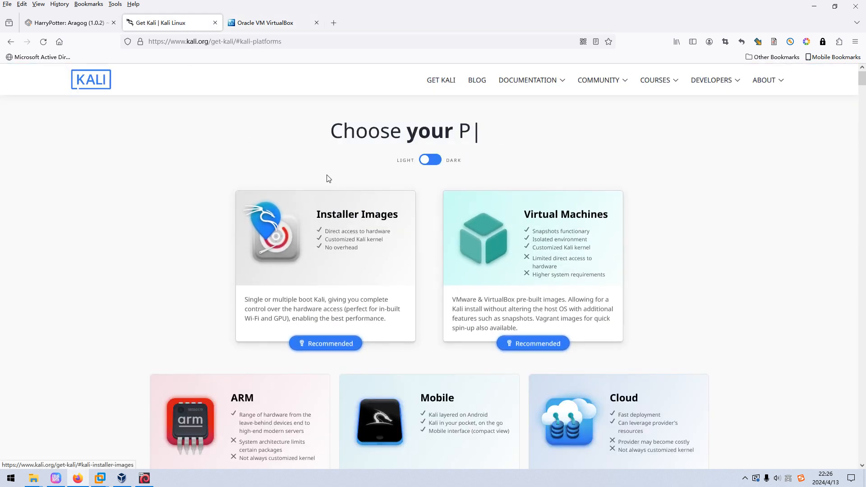
{"action": "scroll", "coordinate": [329, 178], "scroll_direction": "down", "scroll_amount": 2}
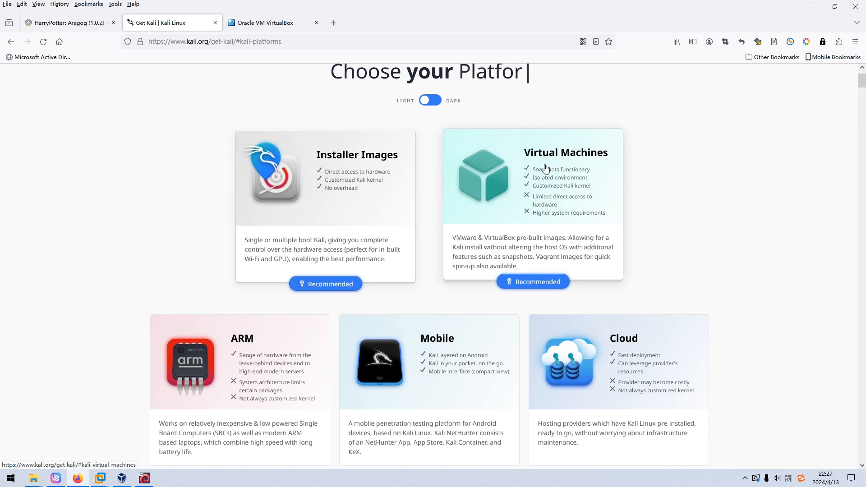
{"action": "left_click", "coordinate": [538, 280]}
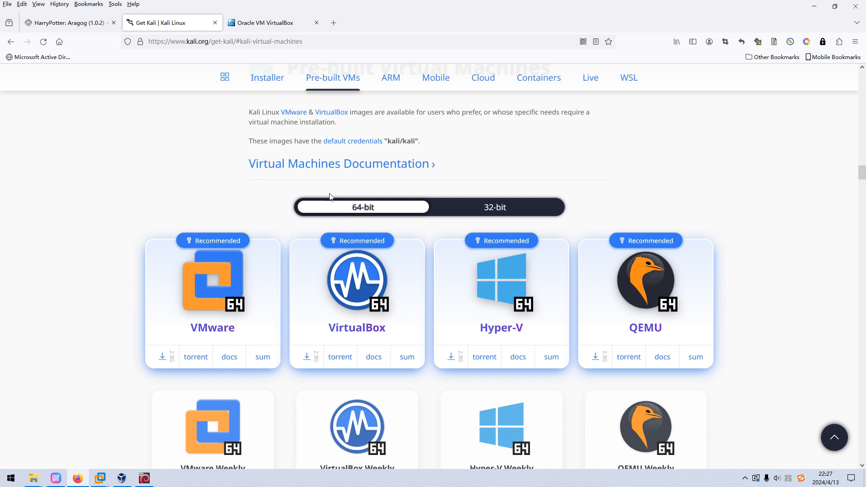
{"action": "left_click", "coordinate": [104, 23]}
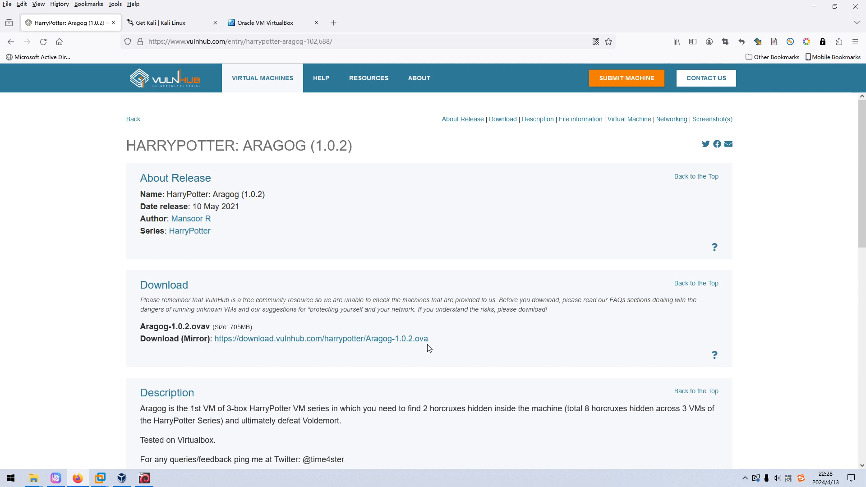
Step: Switch to Oracle VM VirtualBox Manager and remove the existing Aragog virtual machine, deleting all its files
{"action": "left_click", "coordinate": [122, 478]}
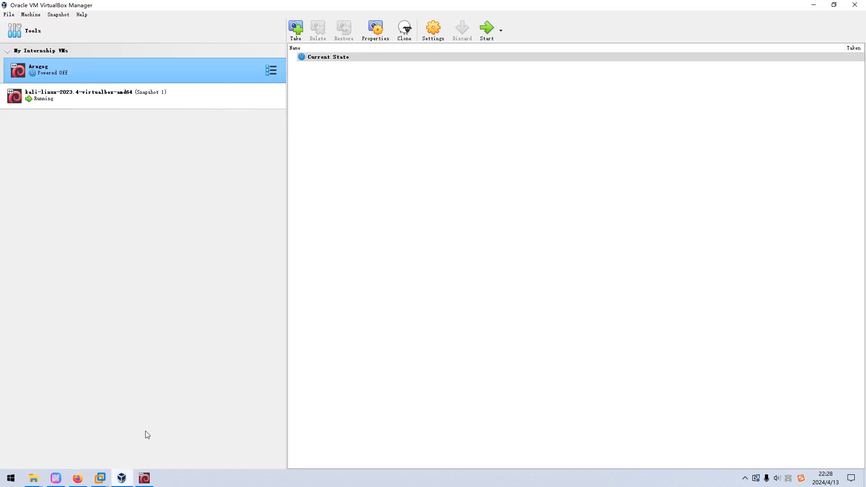
{"action": "right_click", "coordinate": [146, 75]}
{"action": "left_click", "coordinate": [178, 120]}
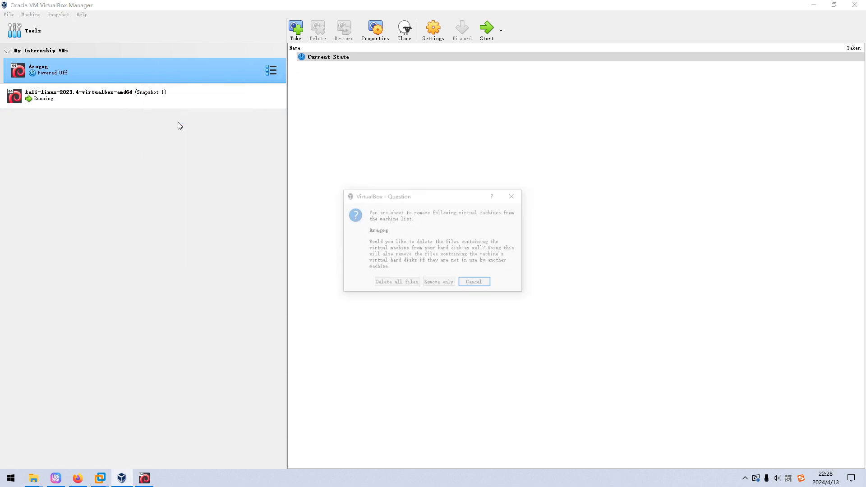
{"action": "left_click", "coordinate": [389, 283]}
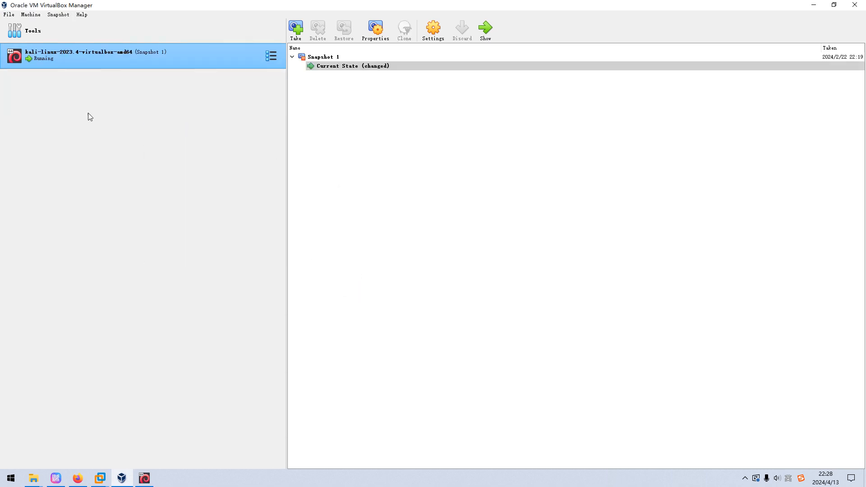
Step: Start an appliance import using Aragog-1.0.2.ova from the Vulnhub VMs 1 folder on drive G: and continue to the appliance settings
{"action": "left_click", "coordinate": [9, 15]}
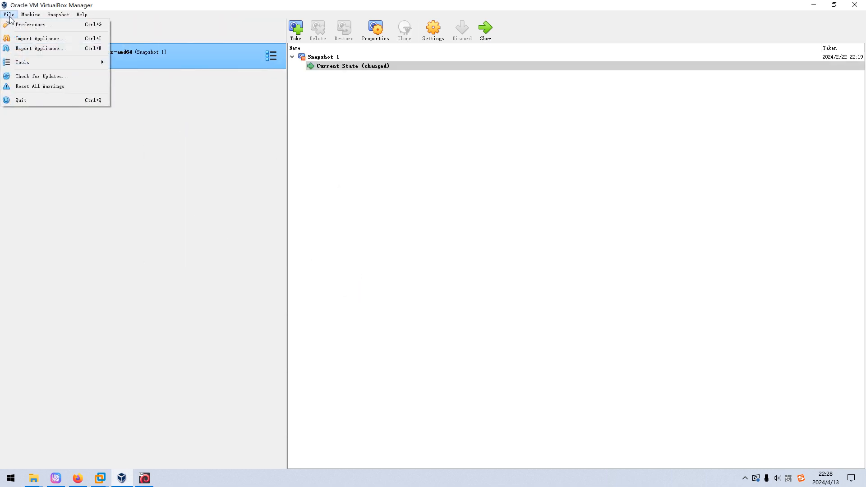
{"action": "left_click", "coordinate": [19, 42]}
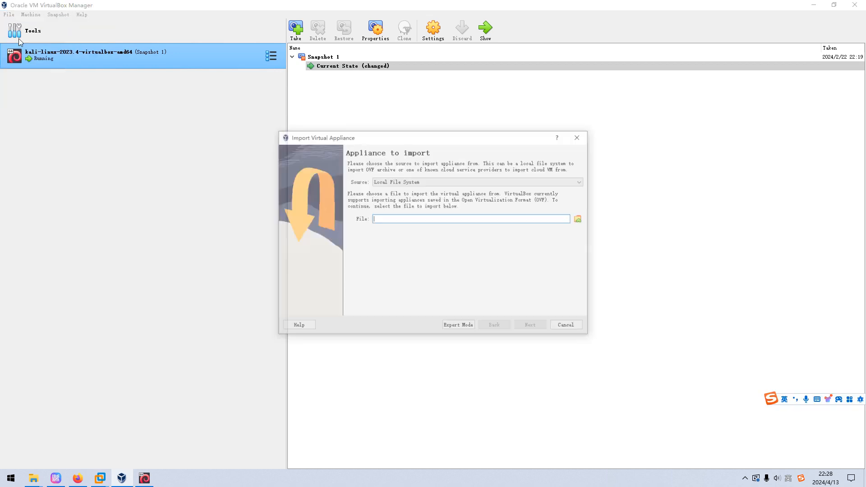
{"action": "left_click", "coordinate": [580, 219]}
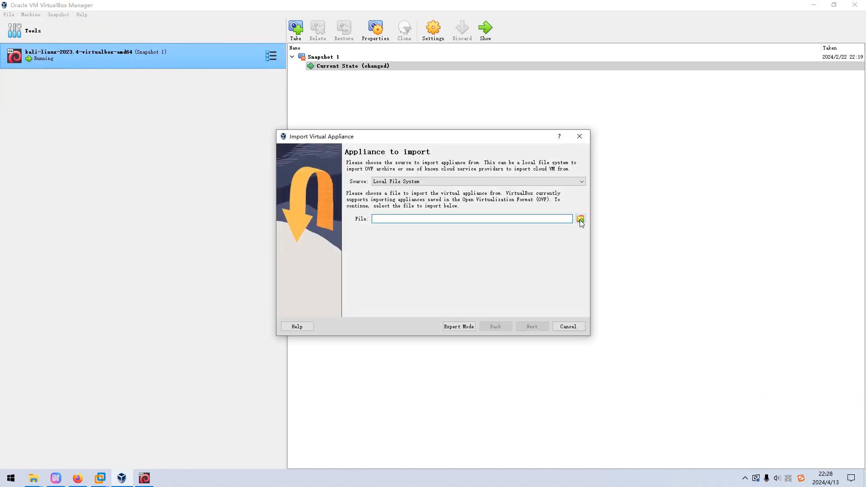
{"action": "left_click", "coordinate": [334, 329]}
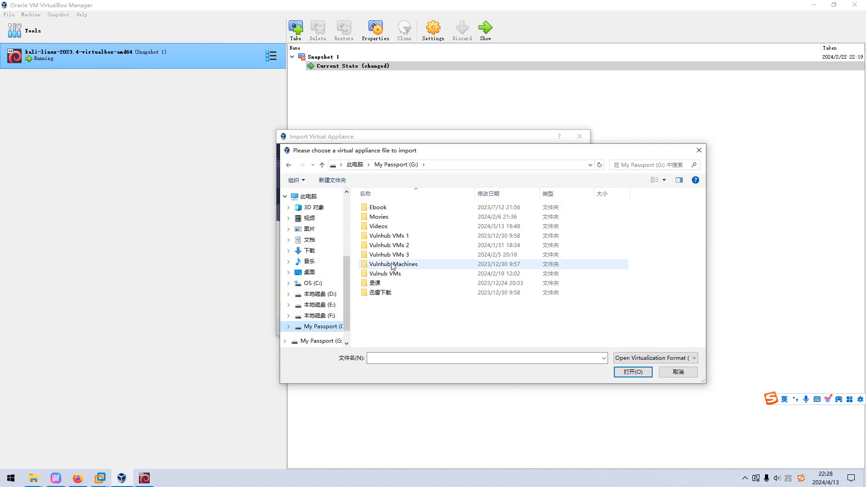
{"action": "double_click", "coordinate": [399, 237]}
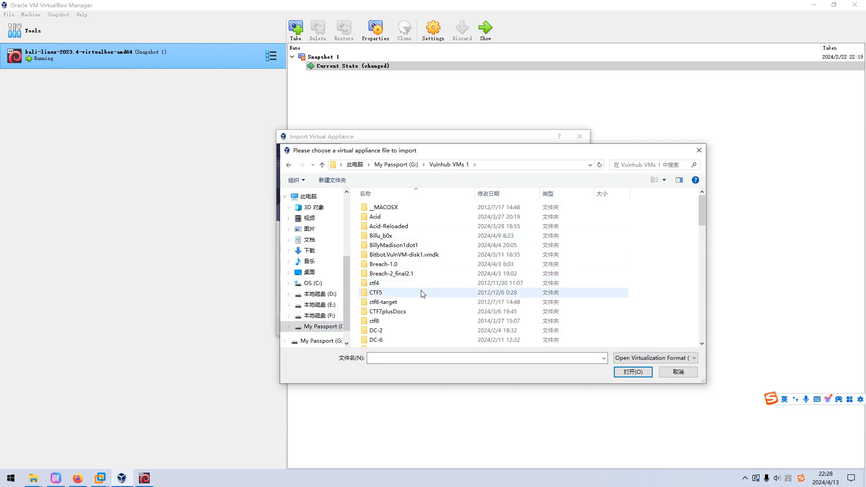
{"action": "scroll", "coordinate": [427, 301], "scroll_direction": "down", "scroll_amount": 5}
{"action": "scroll", "coordinate": [424, 298], "scroll_direction": "down", "scroll_amount": 2}
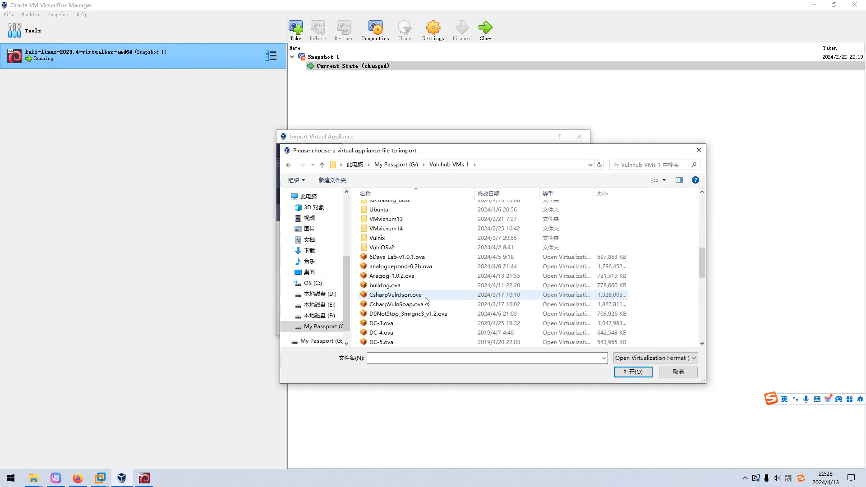
{"action": "double_click", "coordinate": [391, 276]}
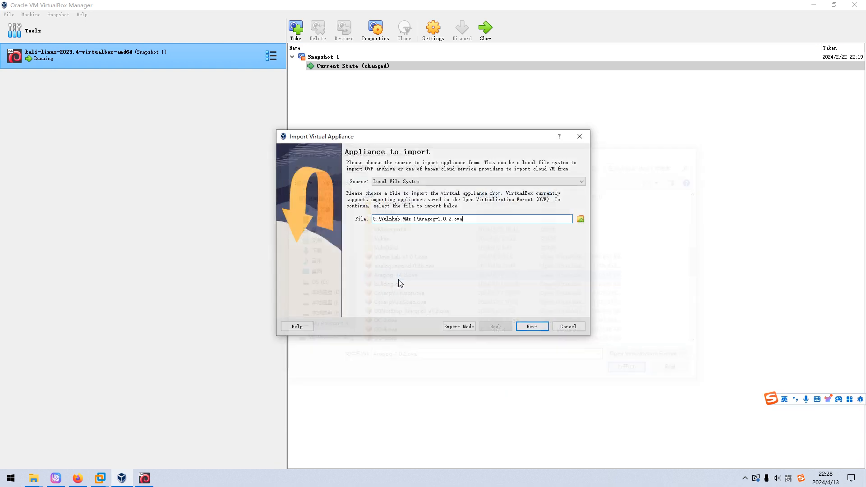
{"action": "left_click", "coordinate": [534, 329]}
Step: Set the machine base folder to a new folder abc2 inside G:\Vulnhub_Machines and finish importing the appliance
{"action": "left_click", "coordinate": [581, 279]}
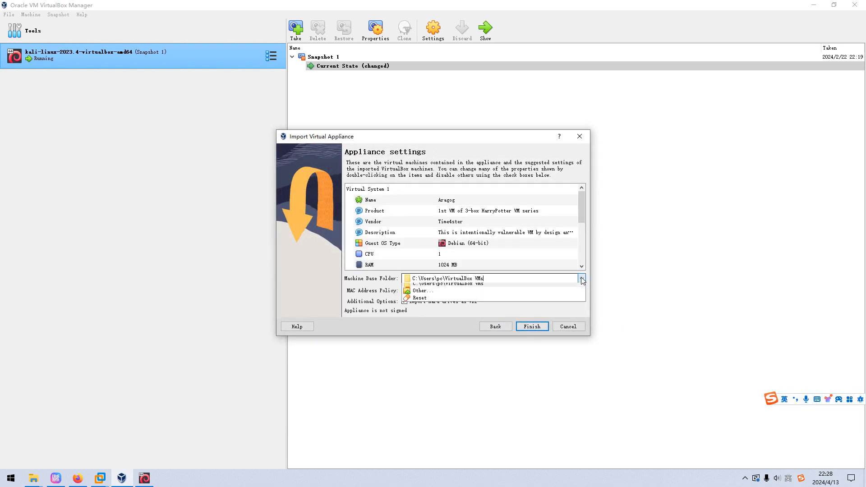
{"action": "left_click", "coordinate": [458, 295]}
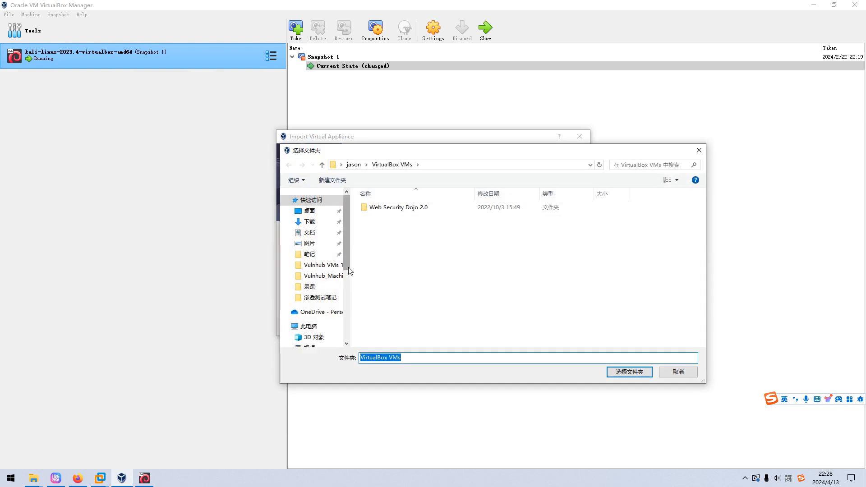
{"action": "scroll", "coordinate": [341, 325], "scroll_direction": "down", "scroll_amount": 5}
{"action": "left_click", "coordinate": [341, 325]}
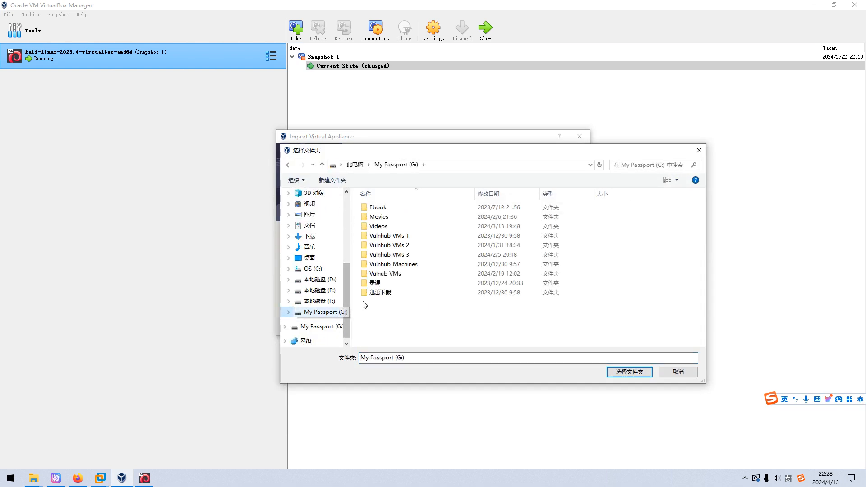
{"action": "double_click", "coordinate": [392, 264]}
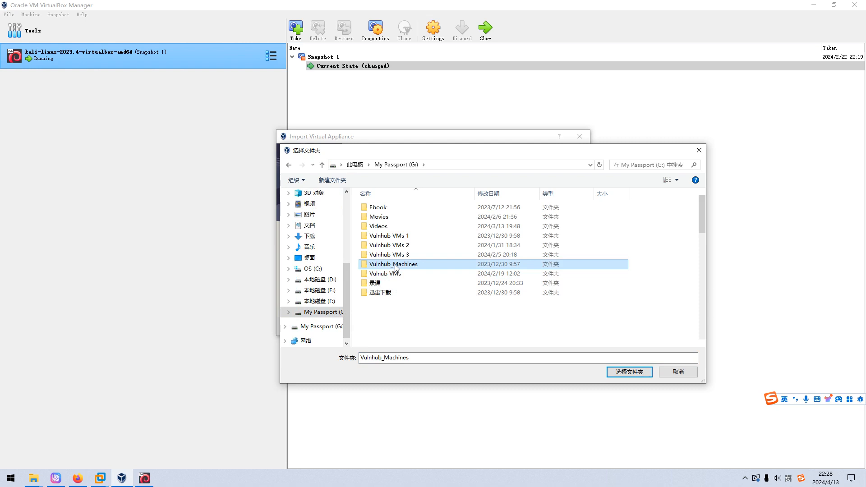
{"action": "left_click", "coordinate": [329, 185]}
{"action": "type", "text": "abc2"}
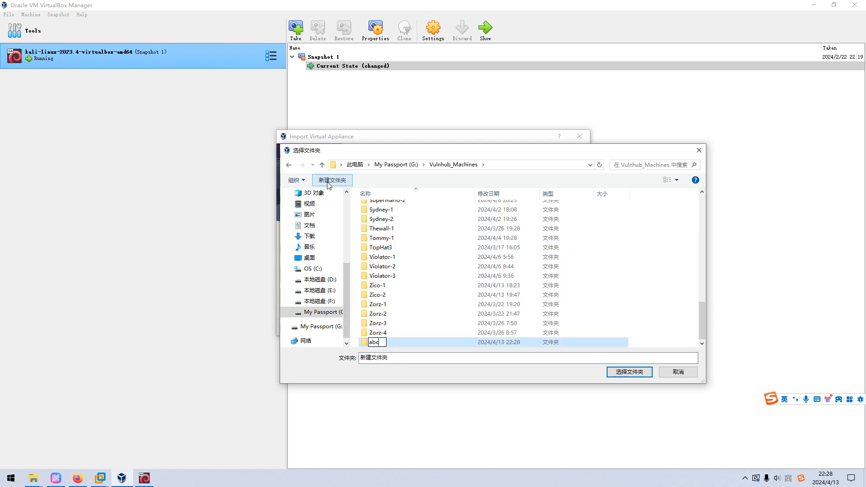
{"action": "key", "text": "Return"}
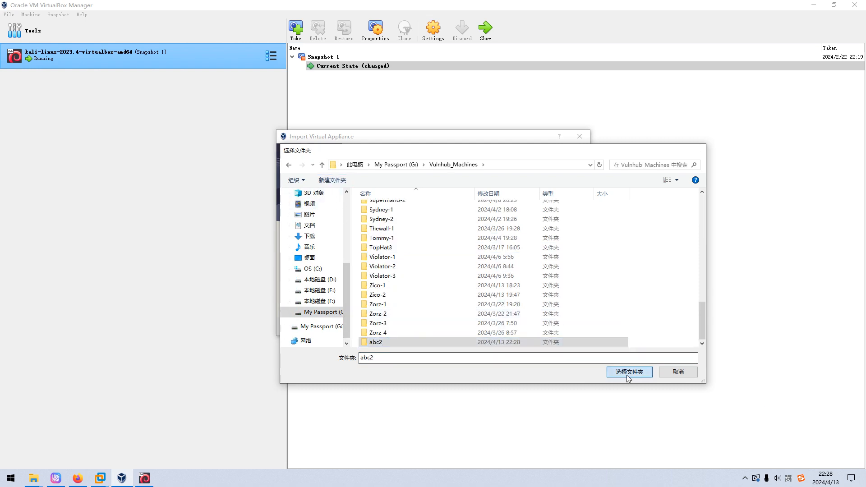
{"action": "left_click", "coordinate": [629, 371]}
{"action": "left_click", "coordinate": [529, 322]}
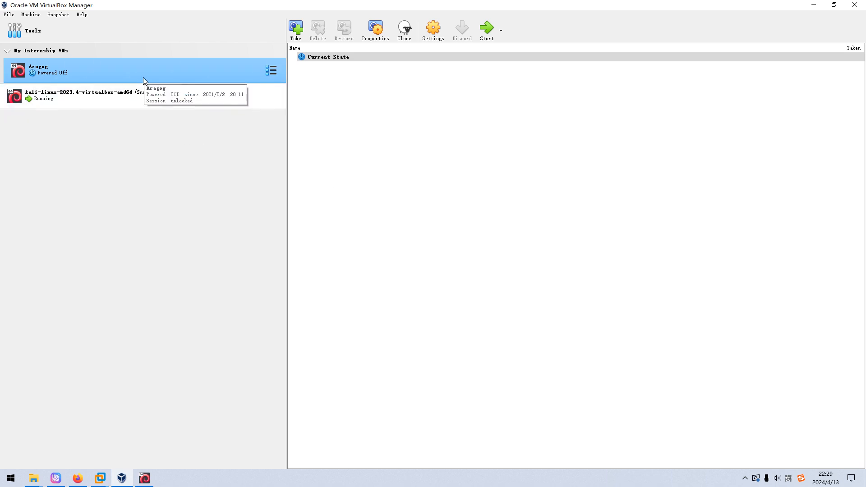
Step: Attach network Adapter 1 of the Aragog virtual machine to Host-only Adapter and save its settings
{"action": "left_click", "coordinate": [428, 39]}
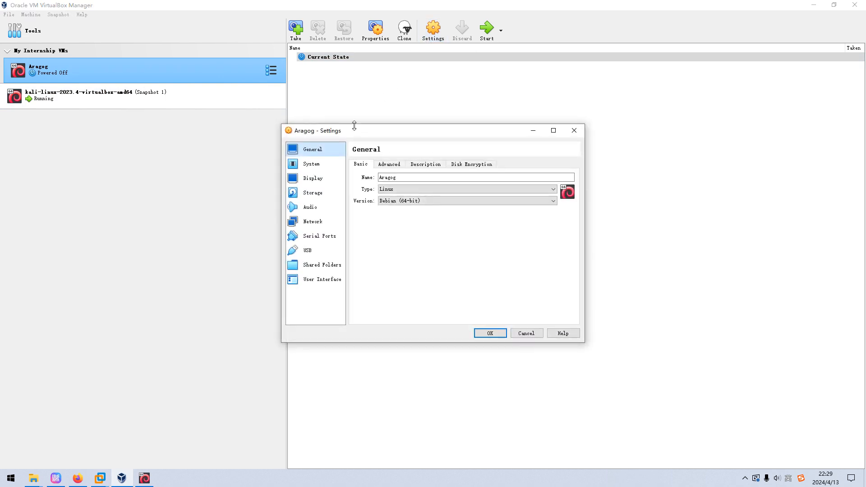
{"action": "left_click", "coordinate": [318, 222]}
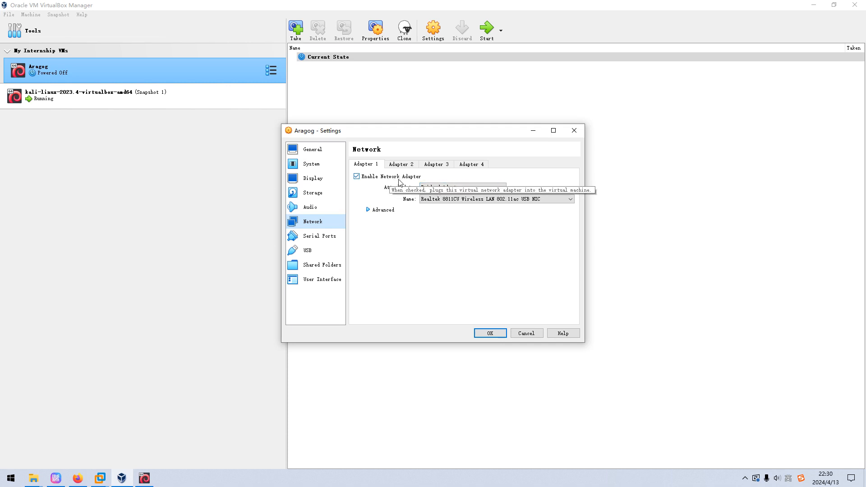
{"action": "left_click", "coordinate": [423, 186]}
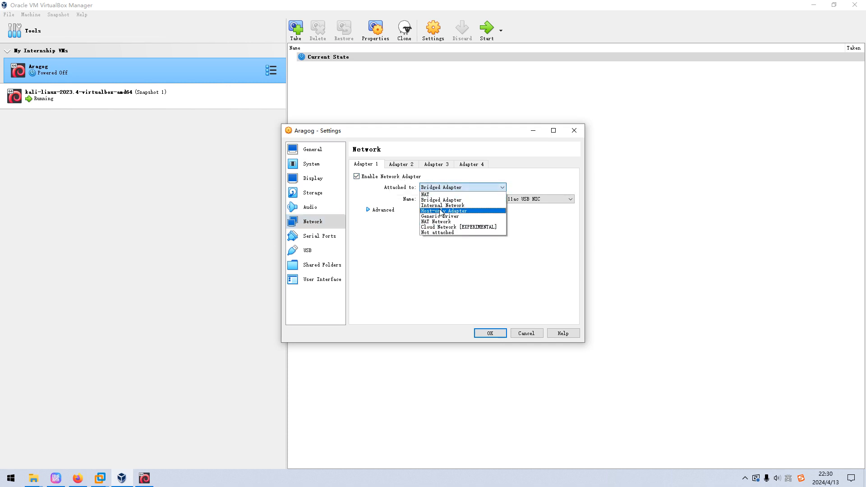
{"action": "left_click", "coordinate": [442, 210]}
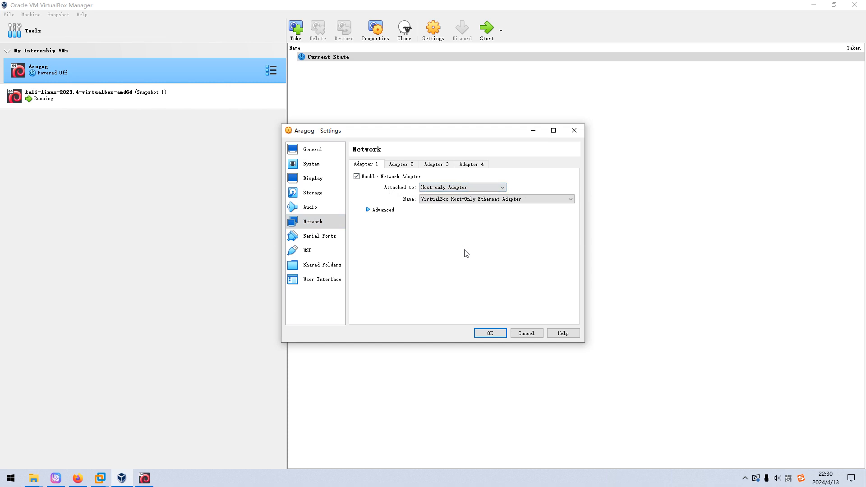
{"action": "left_click", "coordinate": [490, 334]}
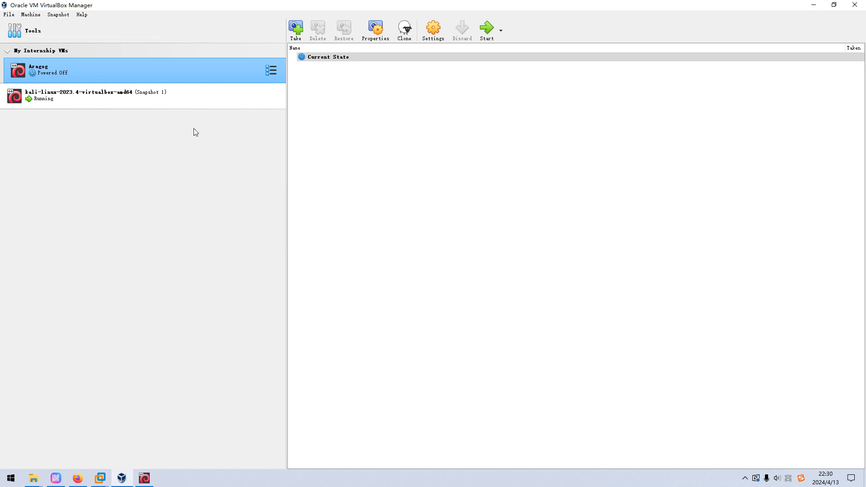
Step: Review network Adapters 1 and 2 of the Kali virtual machine, selecting NAT for Adapter 1, and accept the settings
{"action": "left_click", "coordinate": [164, 100]}
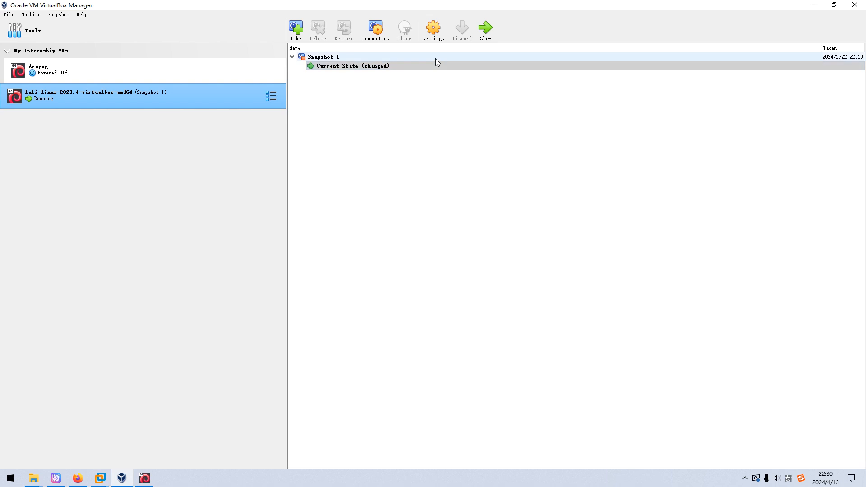
{"action": "left_click", "coordinate": [433, 35]}
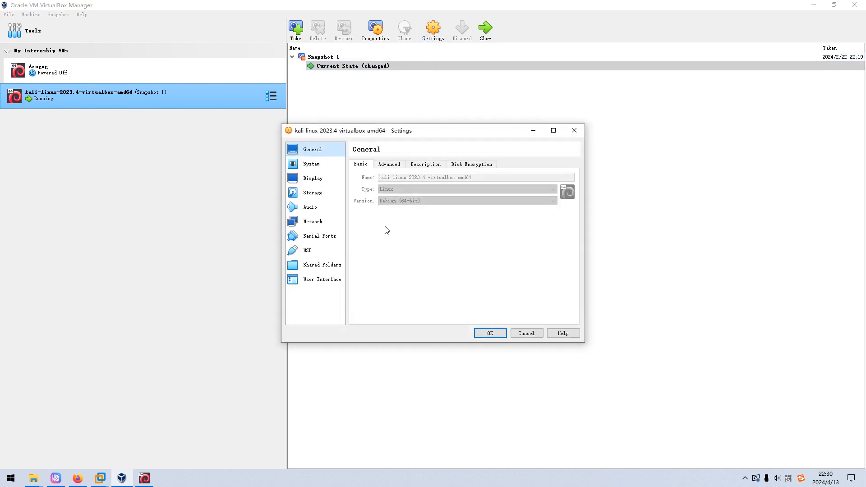
{"action": "left_click", "coordinate": [321, 223]}
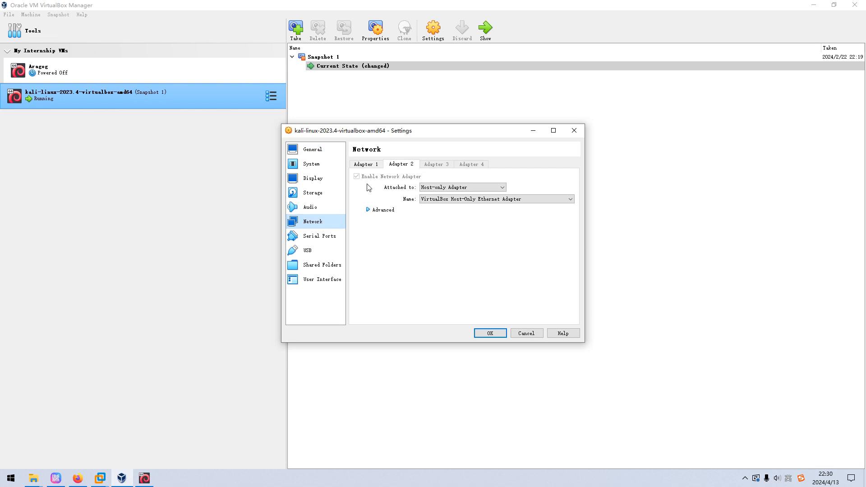
{"action": "left_click", "coordinate": [369, 168]}
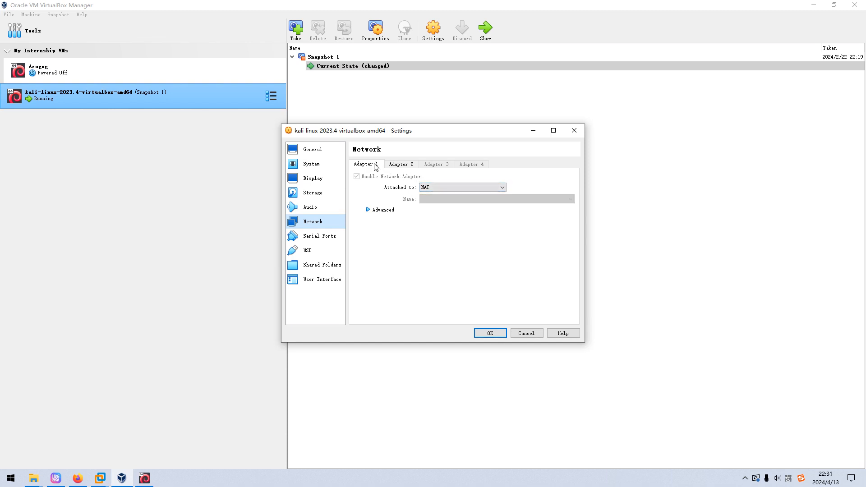
{"action": "left_click", "coordinate": [434, 188]}
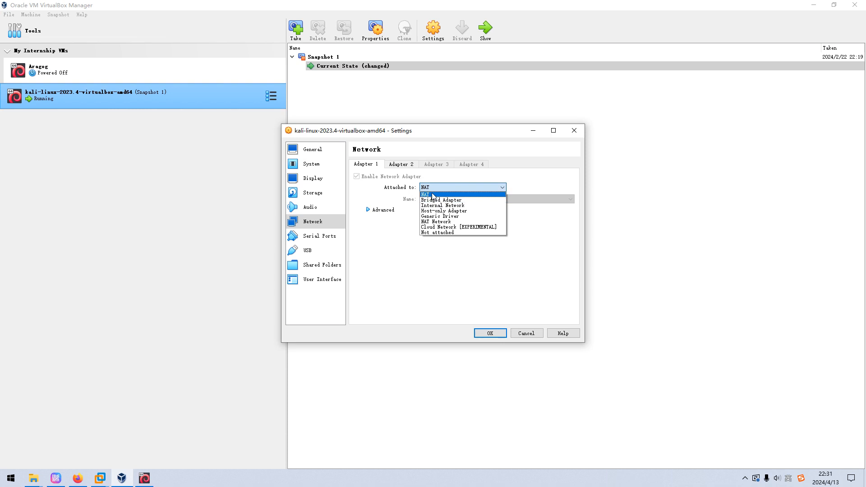
{"action": "left_click", "coordinate": [432, 194]}
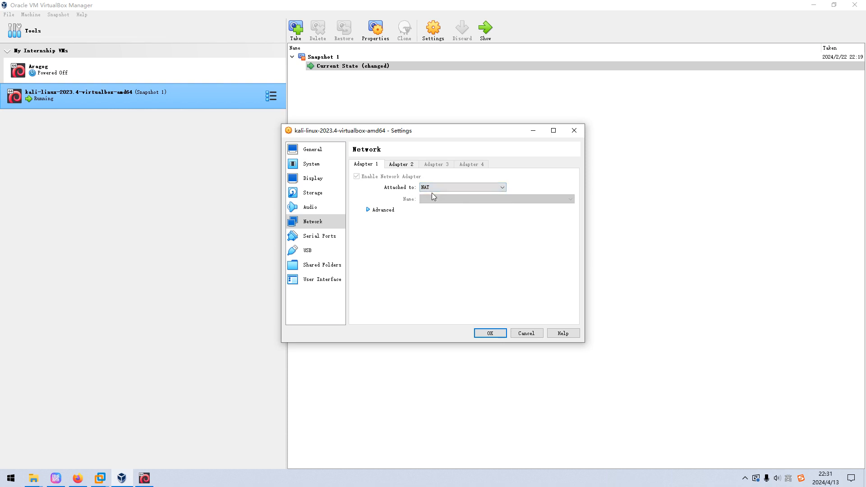
{"action": "left_click", "coordinate": [410, 168]}
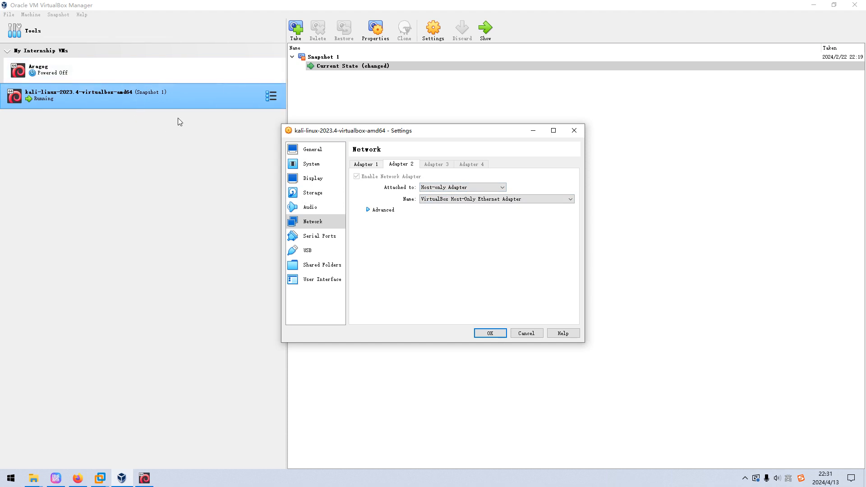
{"action": "left_click", "coordinate": [487, 334]}
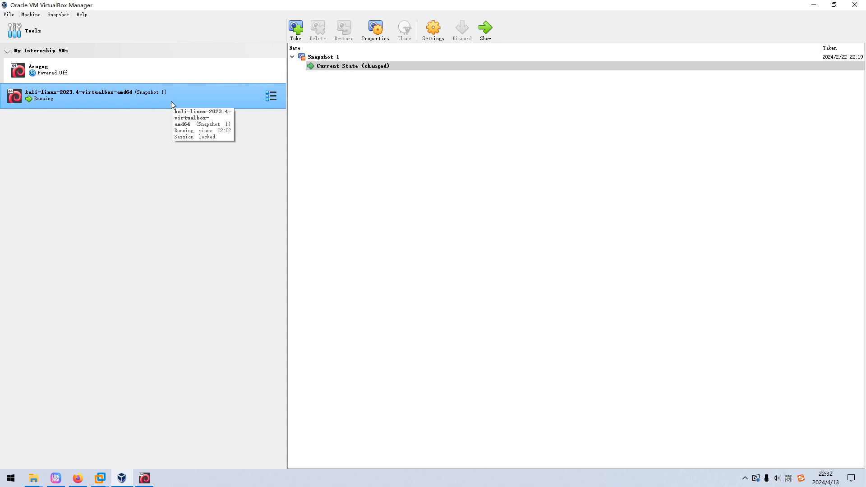
Step: Start the Aragog virtual machine and let it boot to its login prompt
{"action": "left_click", "coordinate": [163, 77]}
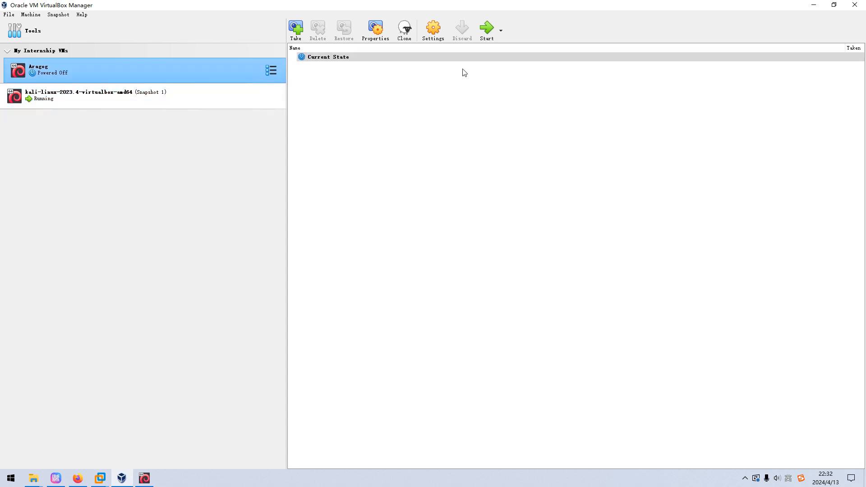
{"action": "left_click", "coordinate": [485, 32]}
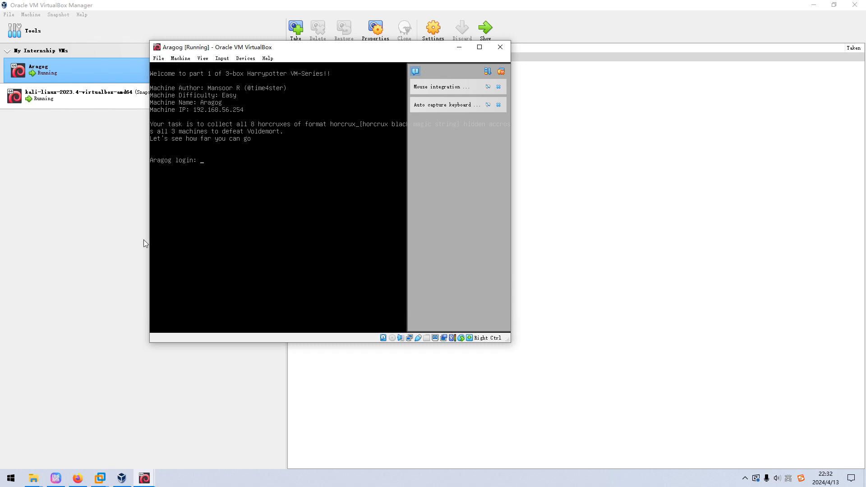
Step: Switch to the Kali virtual machine, stop the earlier network scan in its terminal and clear the screen
{"action": "left_click", "coordinate": [144, 479]}
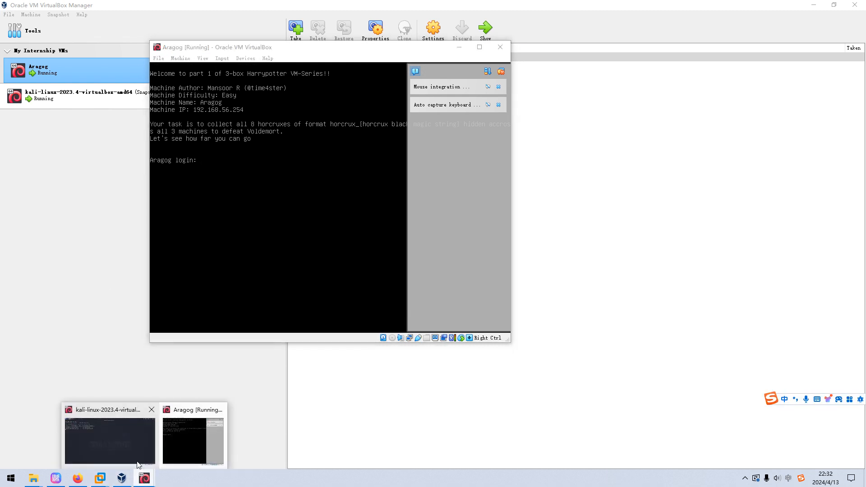
{"action": "left_click", "coordinate": [128, 430]}
{"action": "key", "text": "ctrl+c"}
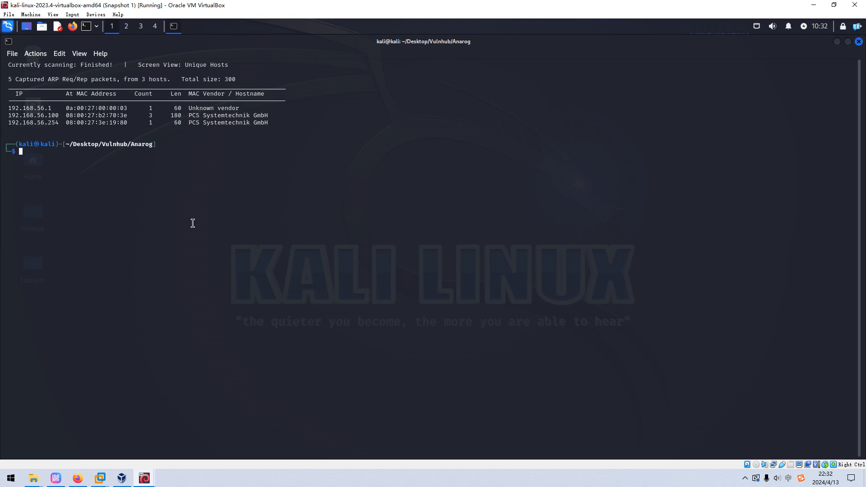
{"action": "key", "text": "ctrl+l"}
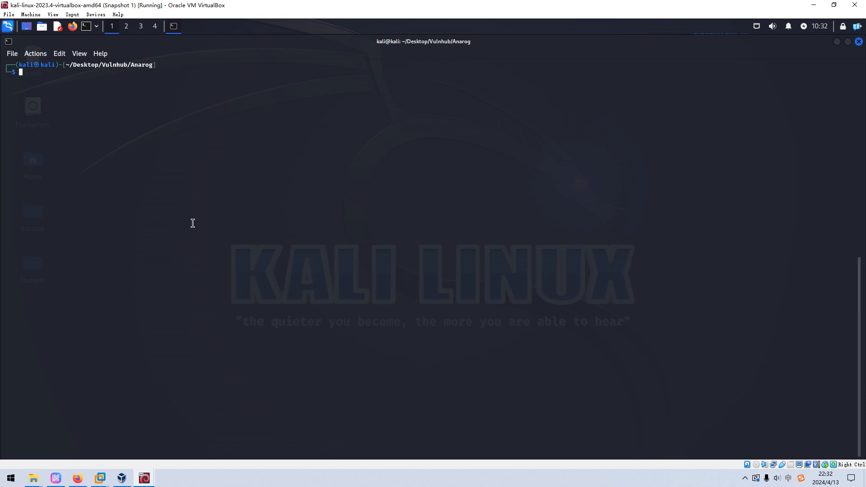
Step: List the Kali network interfaces with ifconfig and examine the eth0 and eth1 entries
{"action": "type", "text": "ifconfig"}
{"action": "key", "text": "Return"}
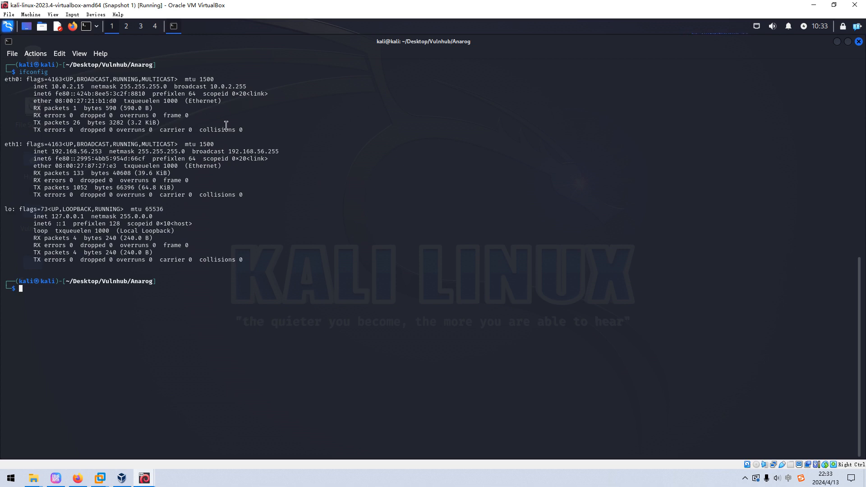
{"action": "left_click_drag", "start_coordinate": [248, 129], "coordinate": [5, 80]}
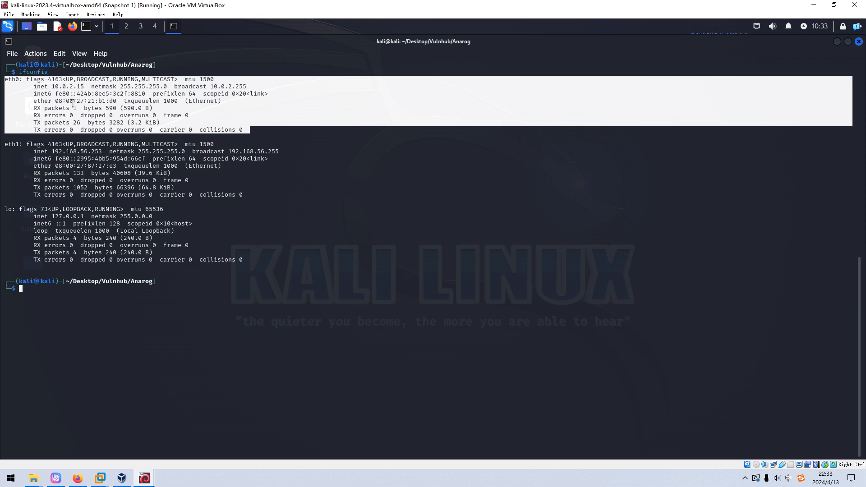
{"action": "left_click", "coordinate": [82, 104]}
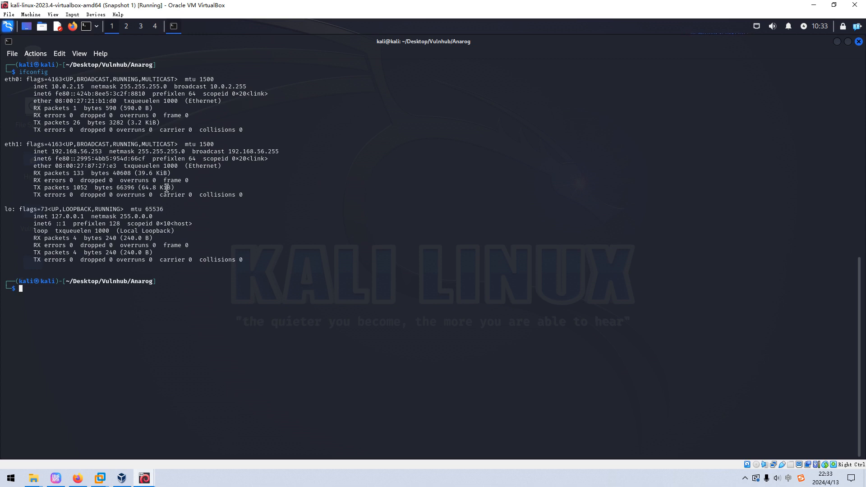
{"action": "left_click_drag", "start_coordinate": [8, 144], "coordinate": [241, 191]}
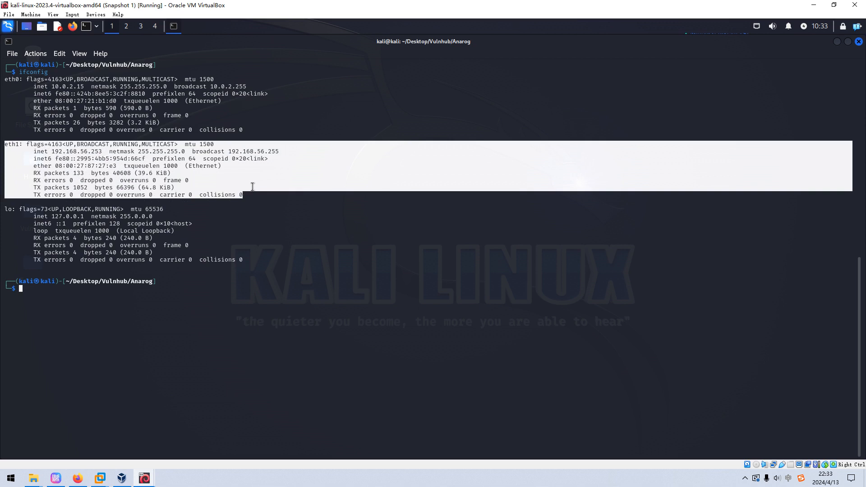
{"action": "left_click", "coordinate": [258, 244]}
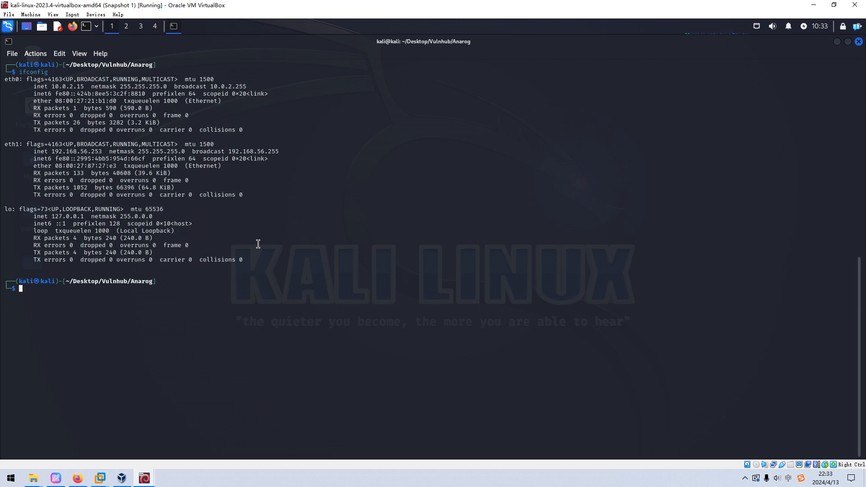
Step: Scan the host-only network with sudo netdiscover -i eth1 -r 192.168.56.0/24 and stop the scan once it has finished
{"action": "type", "text": "sudo"}
{"action": "key", "text": "Right"}
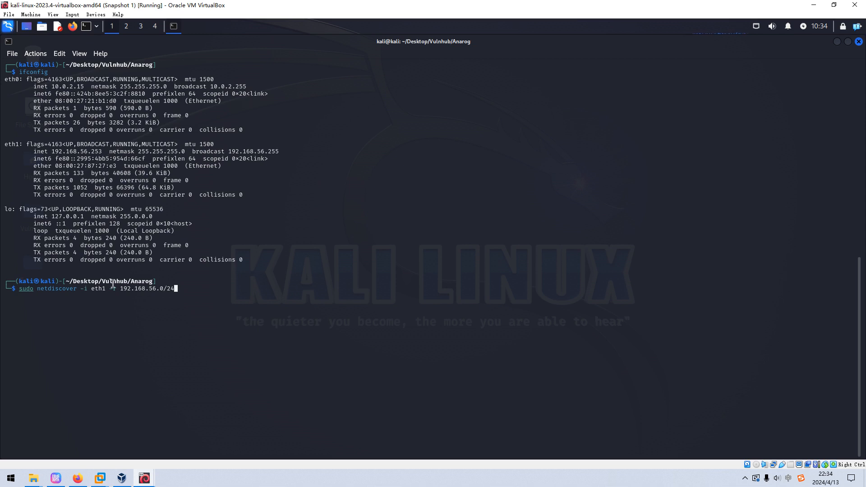
{"action": "left_click_drag", "start_coordinate": [89, 288], "coordinate": [84, 287]}
{"action": "left_click", "coordinate": [201, 289]}
{"action": "key", "text": "Return"}
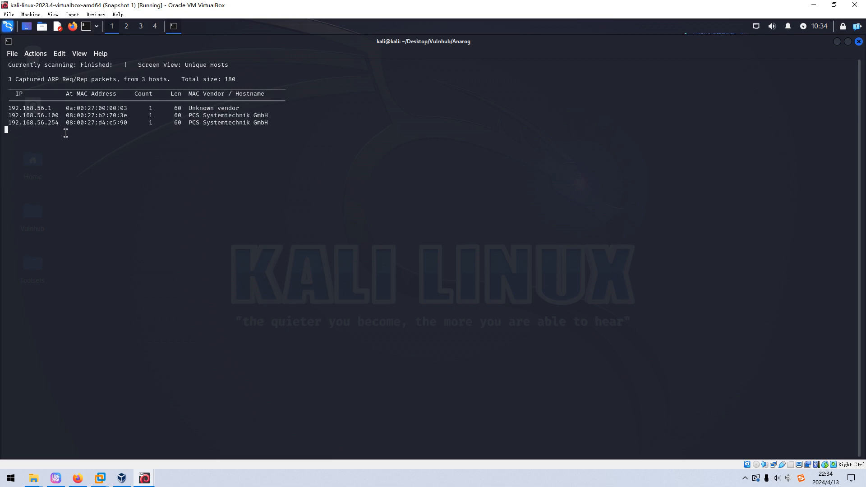
{"action": "key", "text": "ctrl+c"}
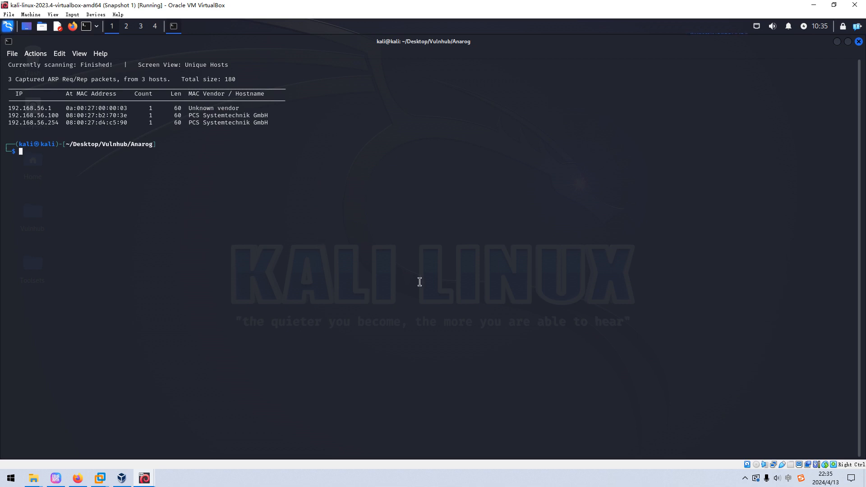
{"action": "left_click", "coordinate": [745, 477]}
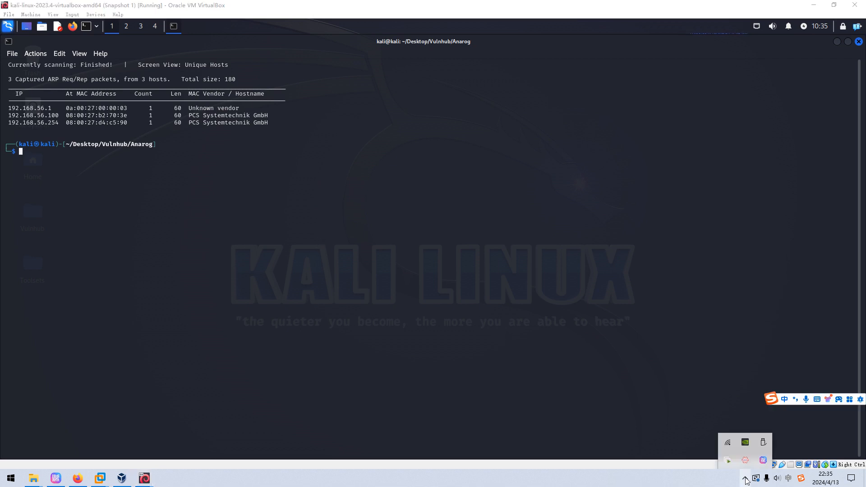